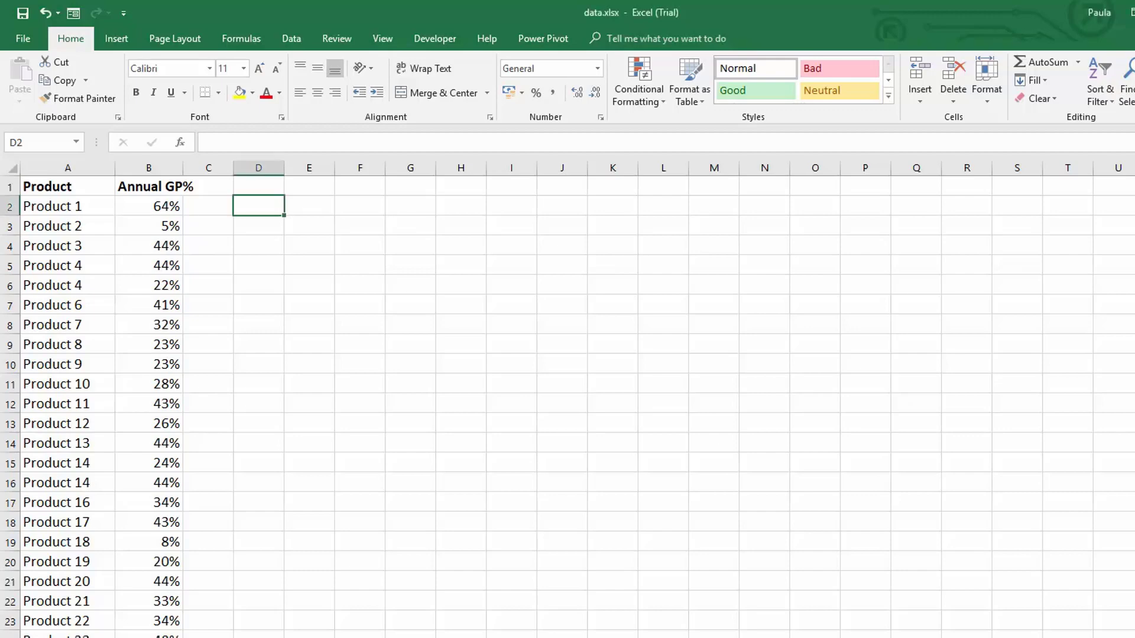
scroll(567, 407, "down", 20)
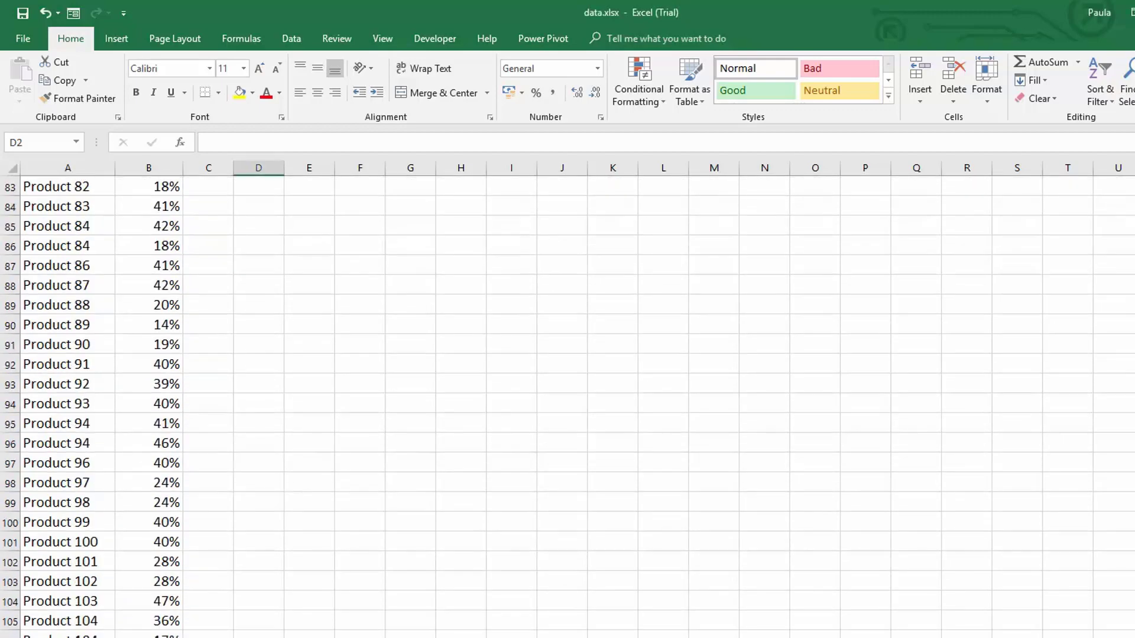
scroll(568, 406, "down", 8)
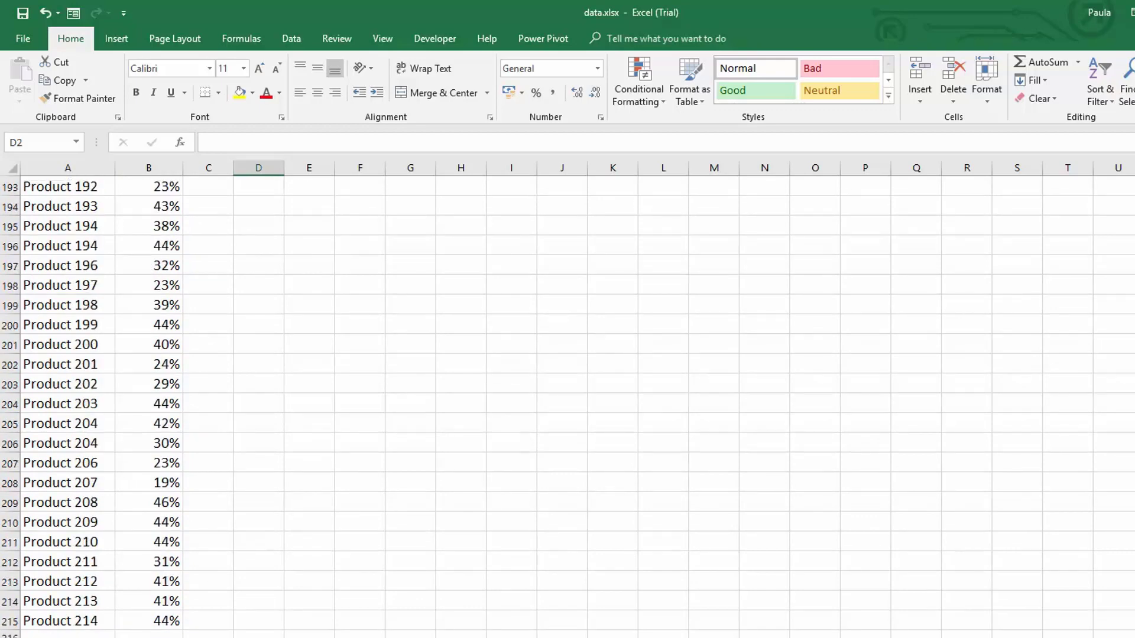
scroll(567, 407, "up", 20)
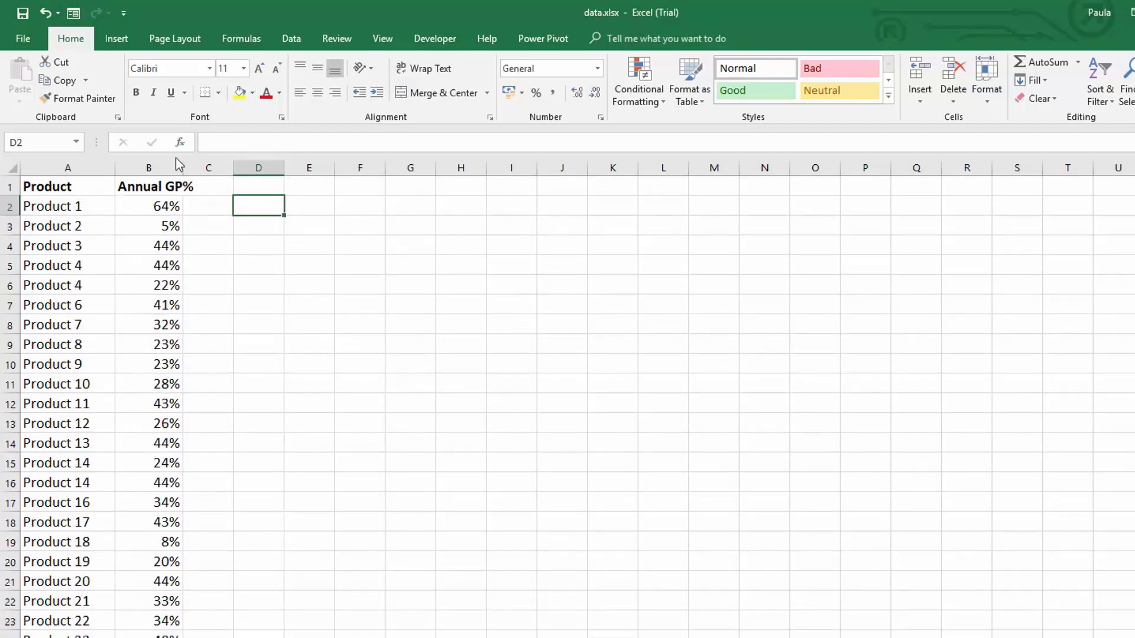
left_click(155, 168)
left_click(69, 225)
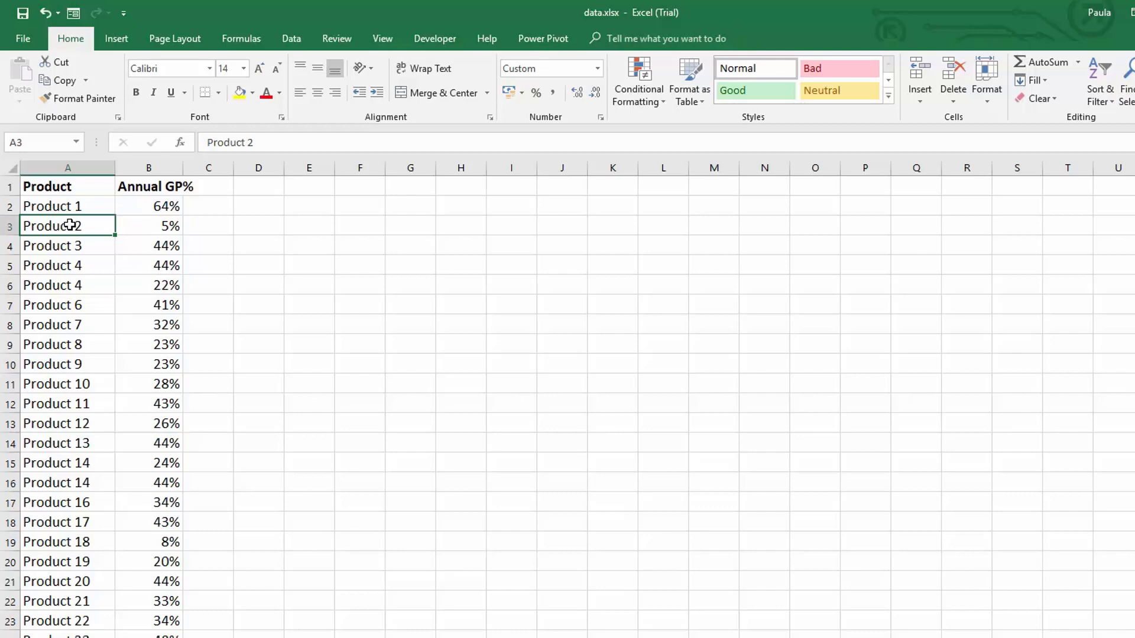
Step: Insert a Histogram chart of the Annual GP% values, then move it beside the list and enlarge it to column N
left_click(123, 39)
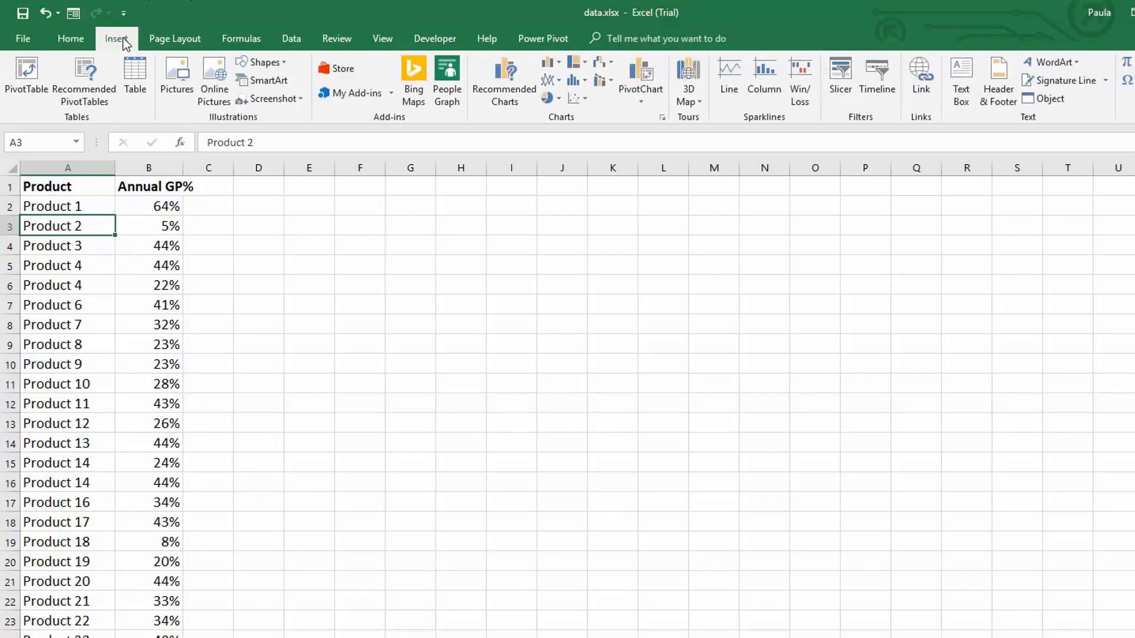
left_click(584, 80)
left_click(589, 125)
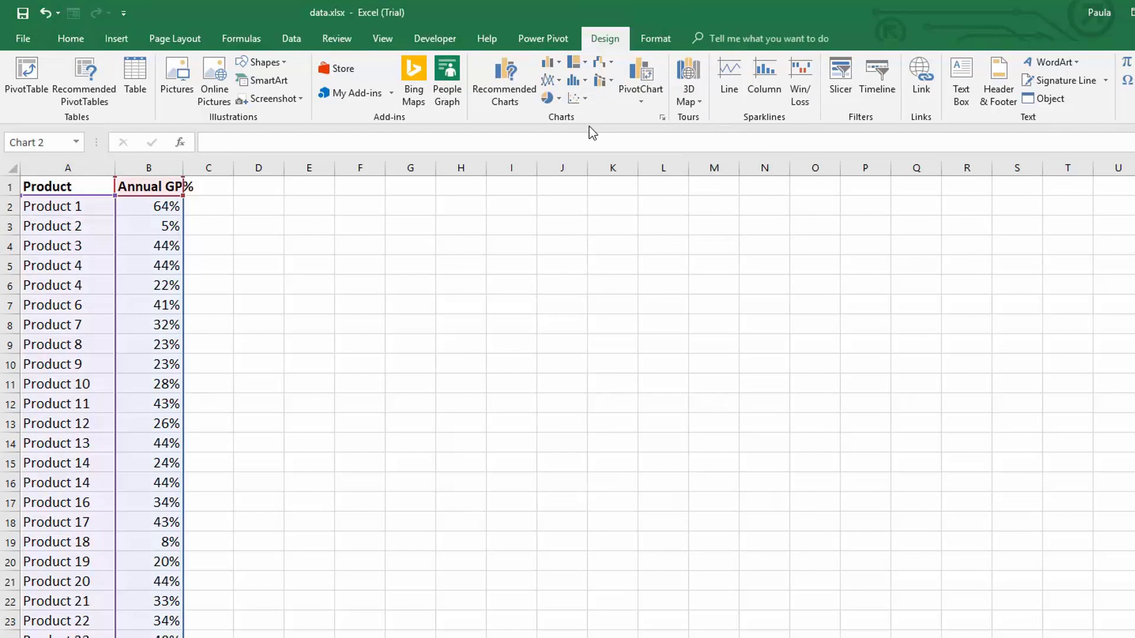
left_click_drag(503, 310, 321, 223)
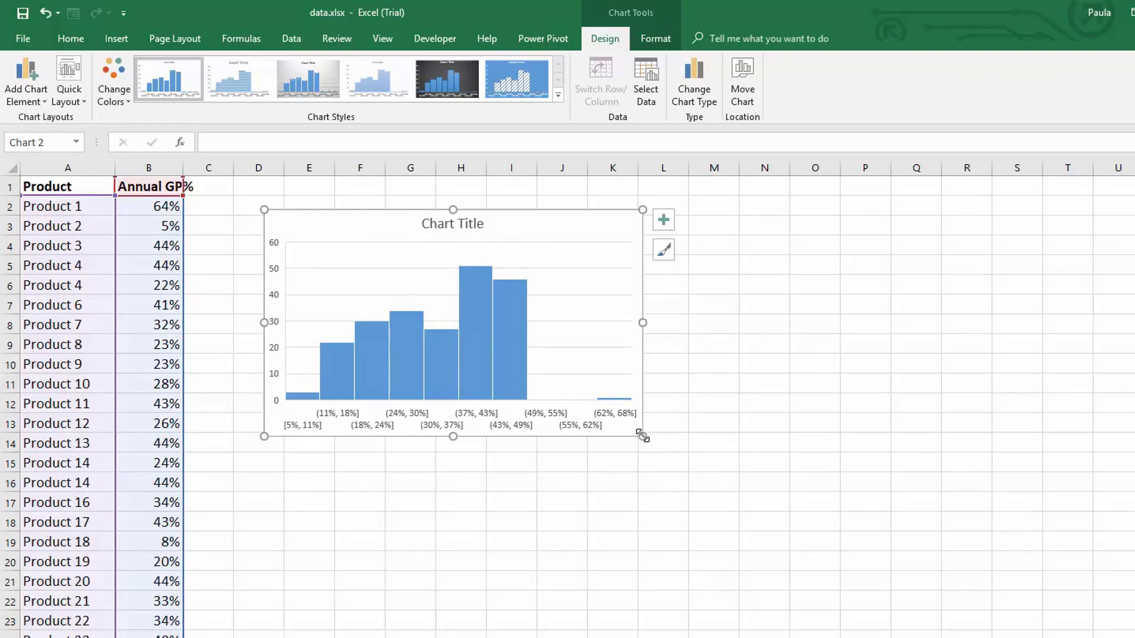
left_click_drag(643, 436, 782, 509)
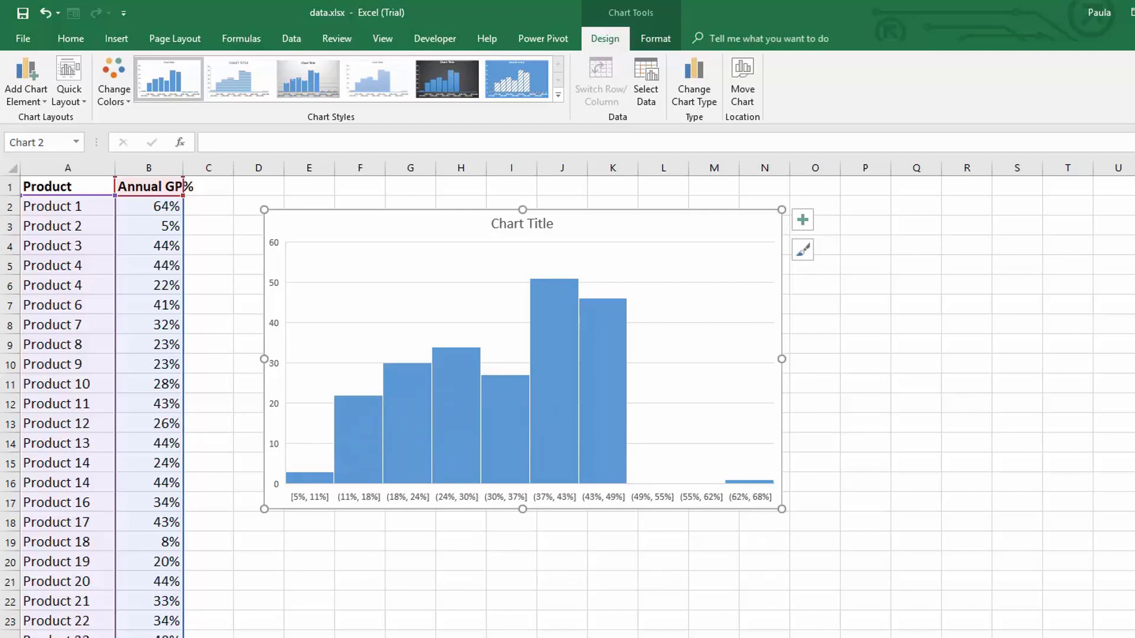
Step: Set the histogram's horizontal axis to Number of bins 20, giving ranges from [5%, 8%] to (61%, 64%]
left_click(463, 498)
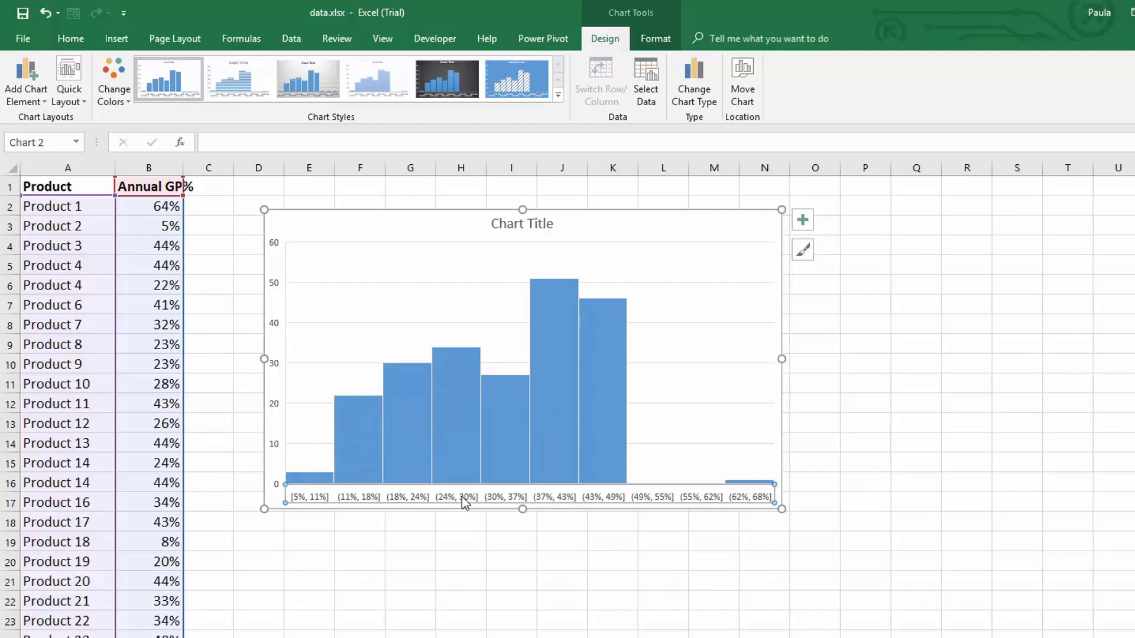
right_click(464, 502)
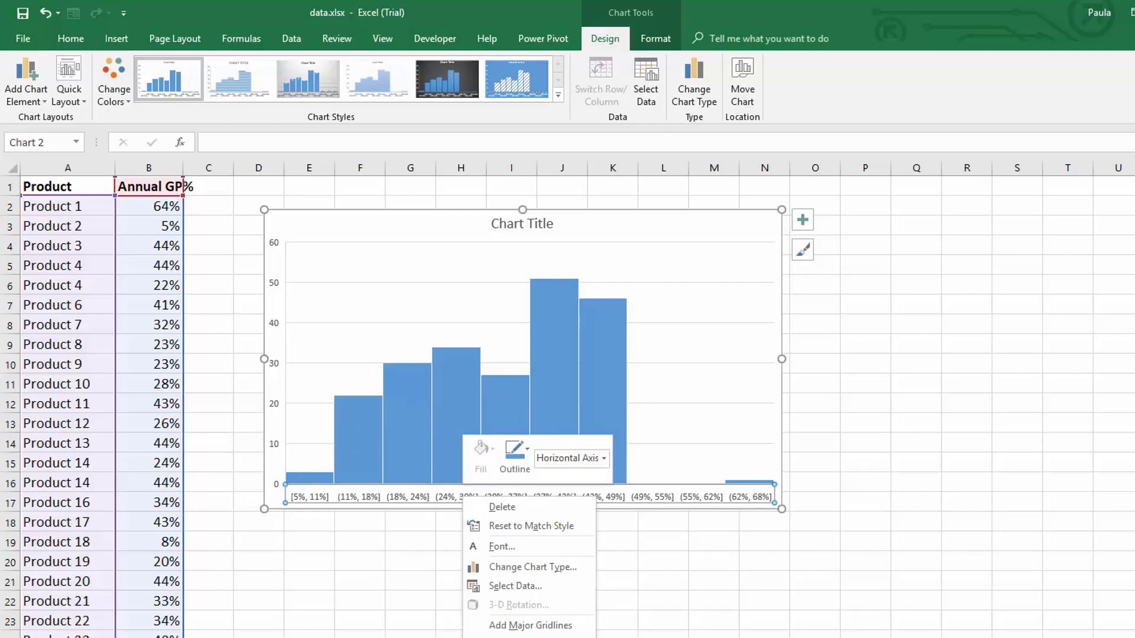
left_click(521, 636)
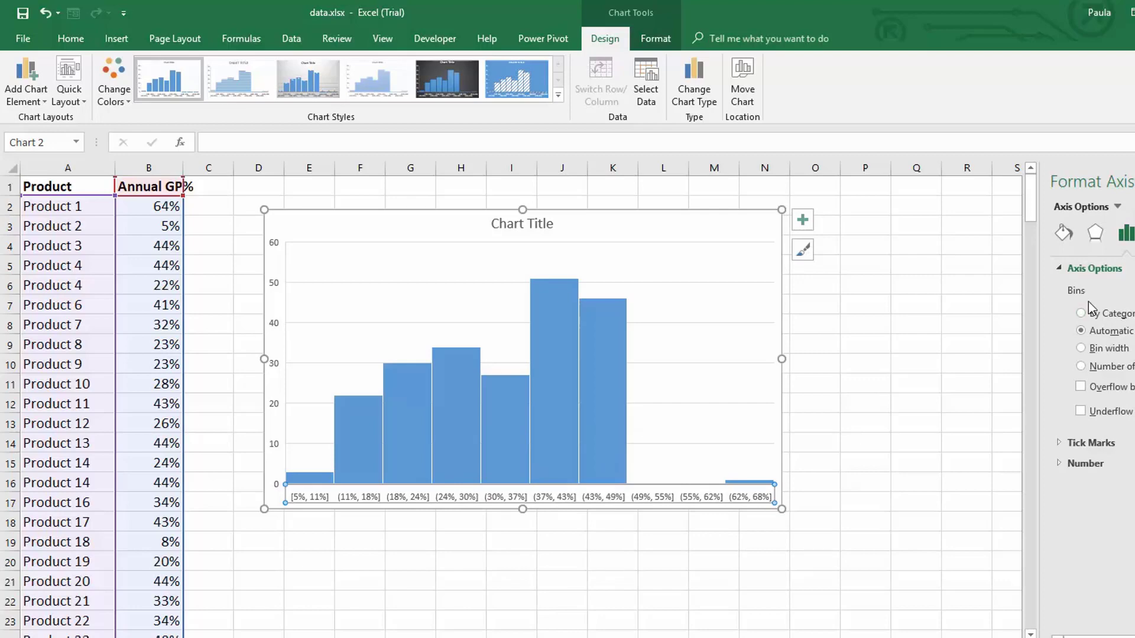
left_click(1079, 349)
left_click(1081, 366)
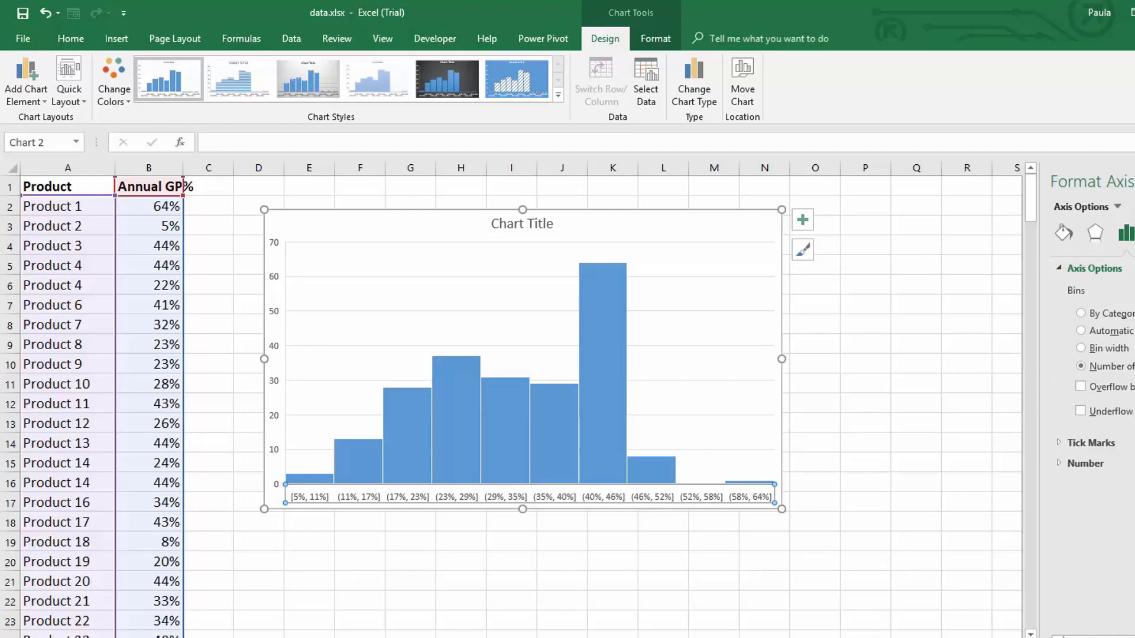
key("Return")
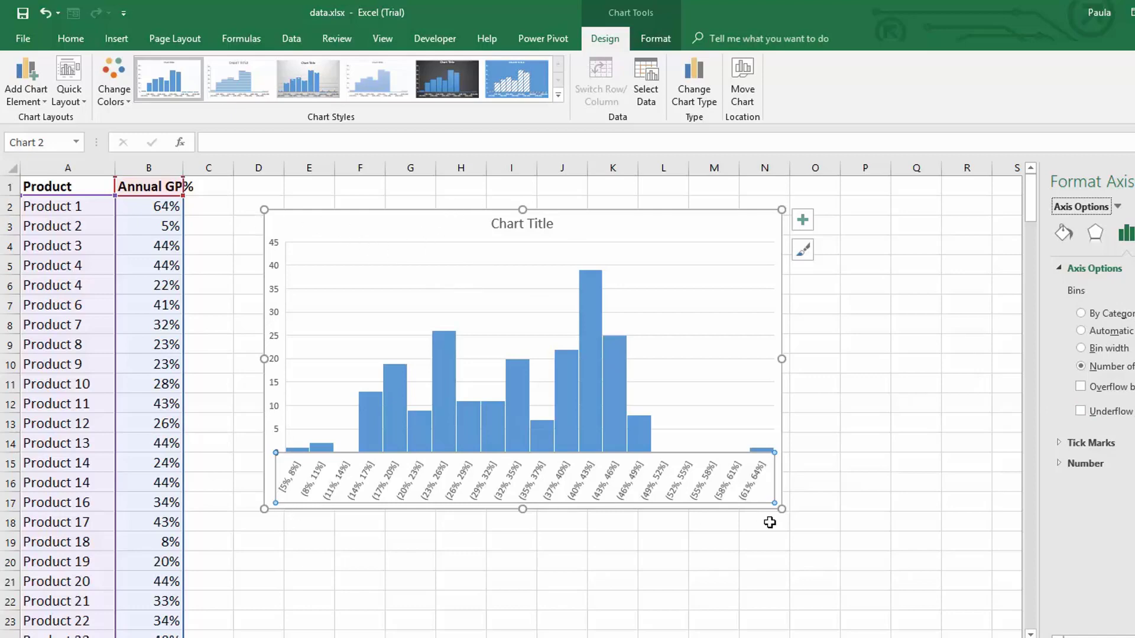
left_click(802, 221)
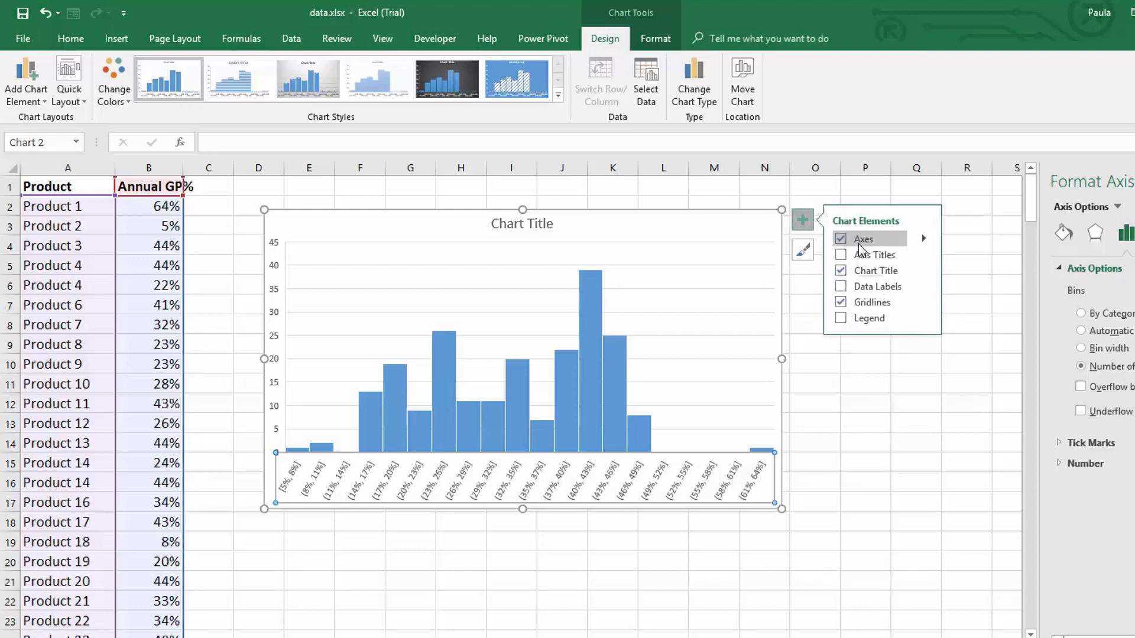
left_click(923, 255)
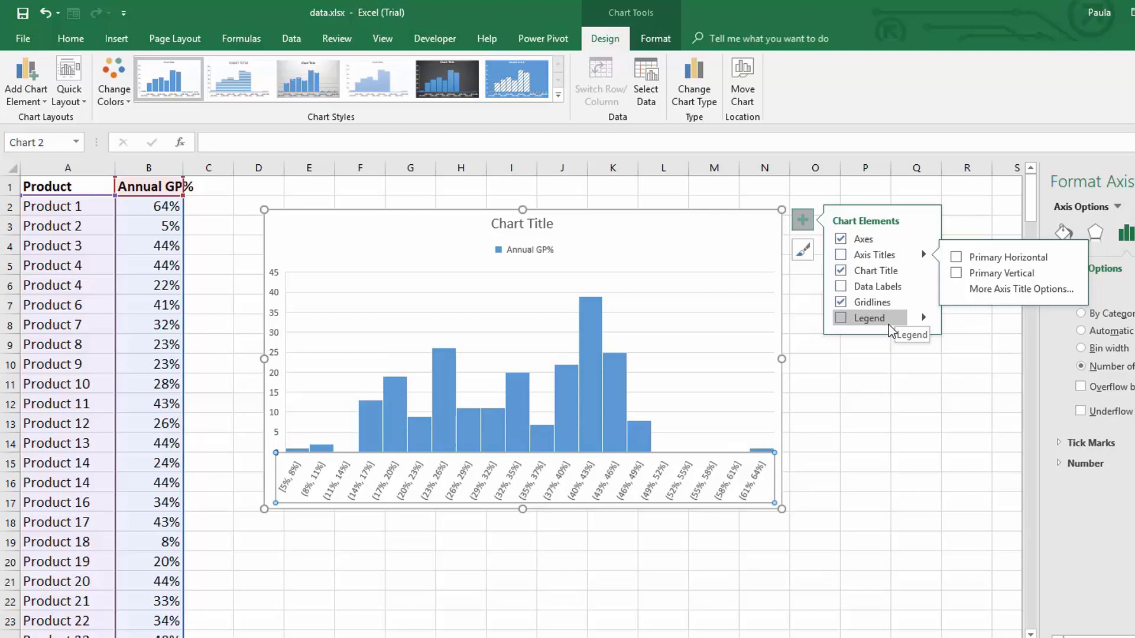
left_click(854, 383)
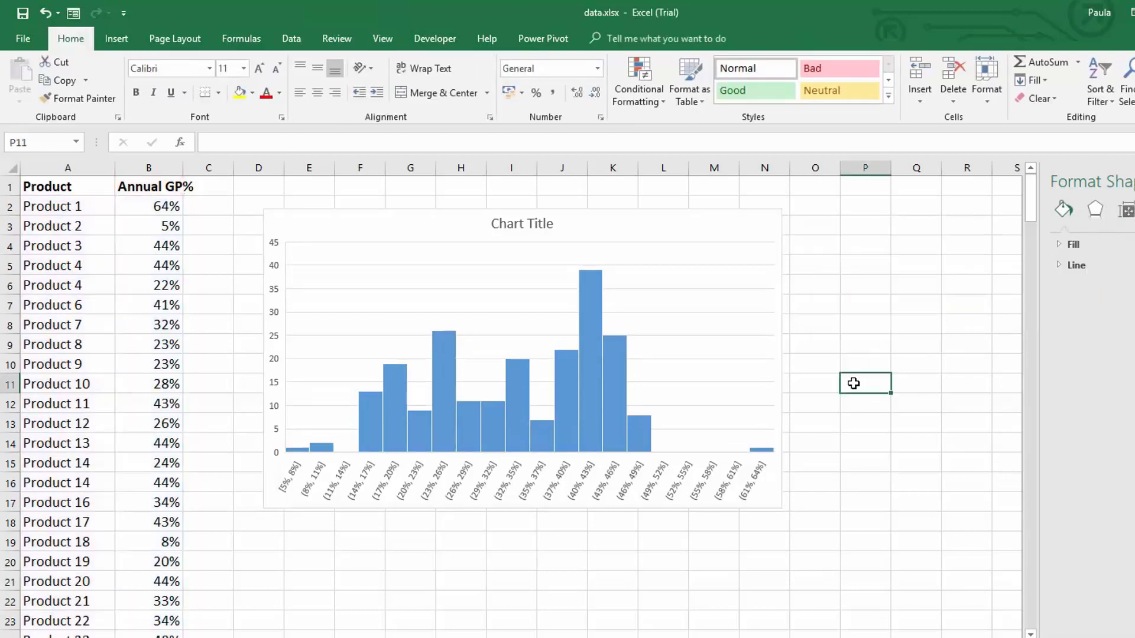
Step: Apply the dark chart style to the histogram, giving blue bars on a charcoal background
left_click(720, 231)
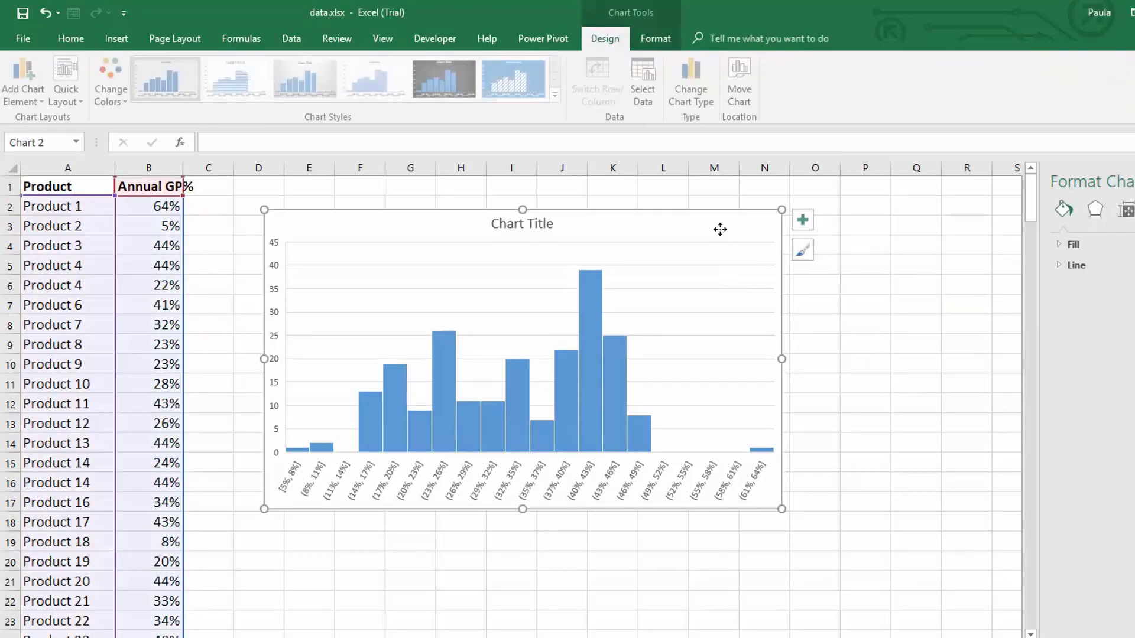
left_click(654, 37)
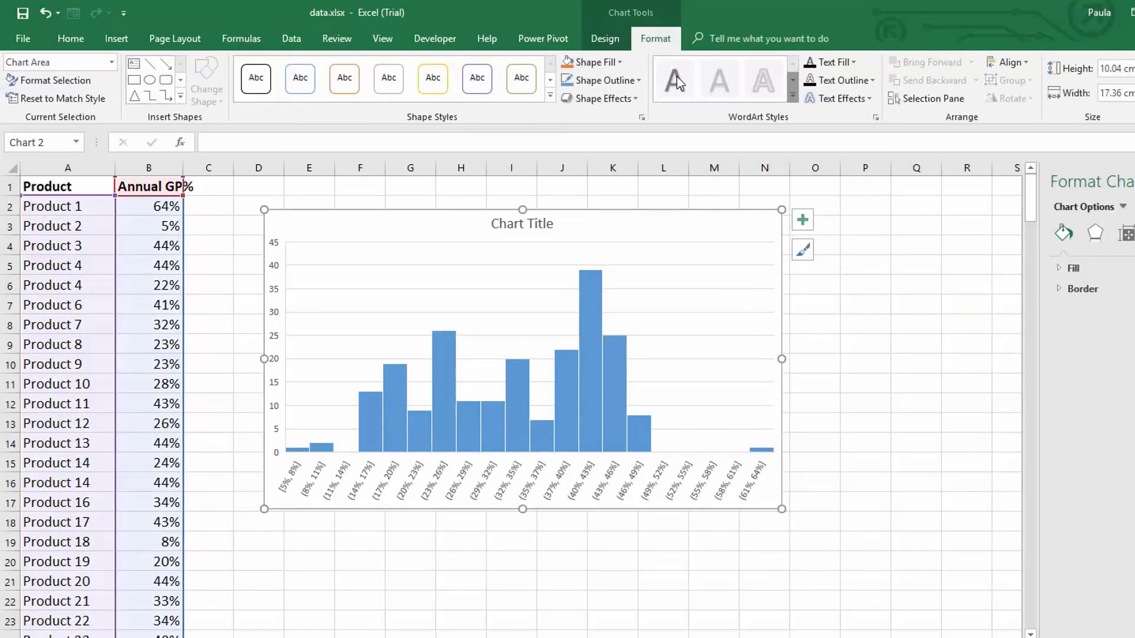
left_click(615, 47)
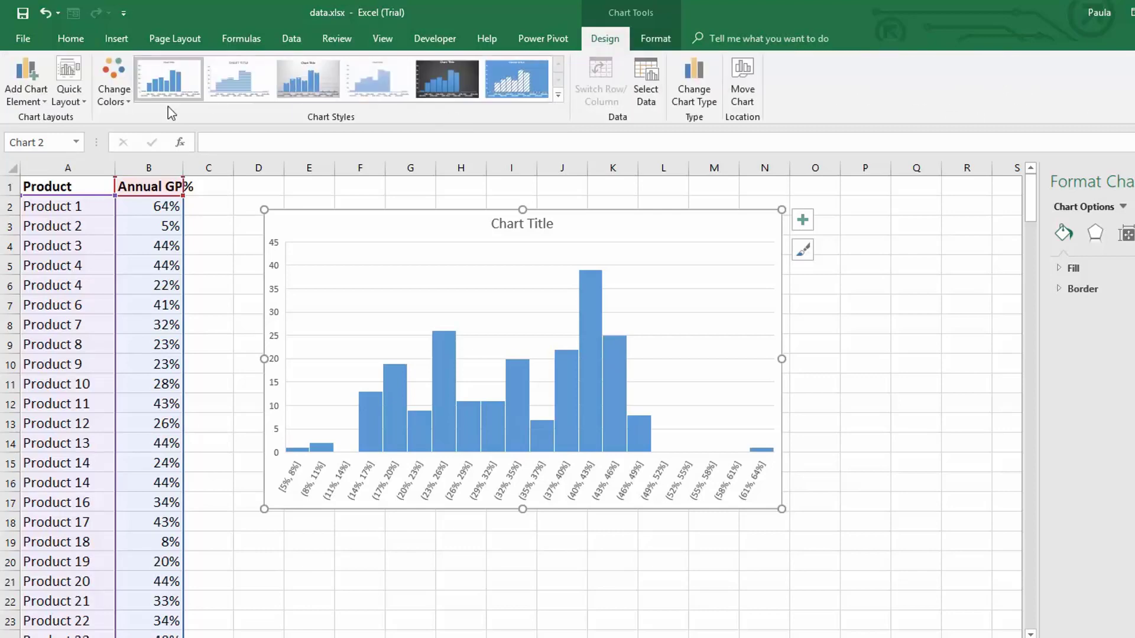
left_click(435, 87)
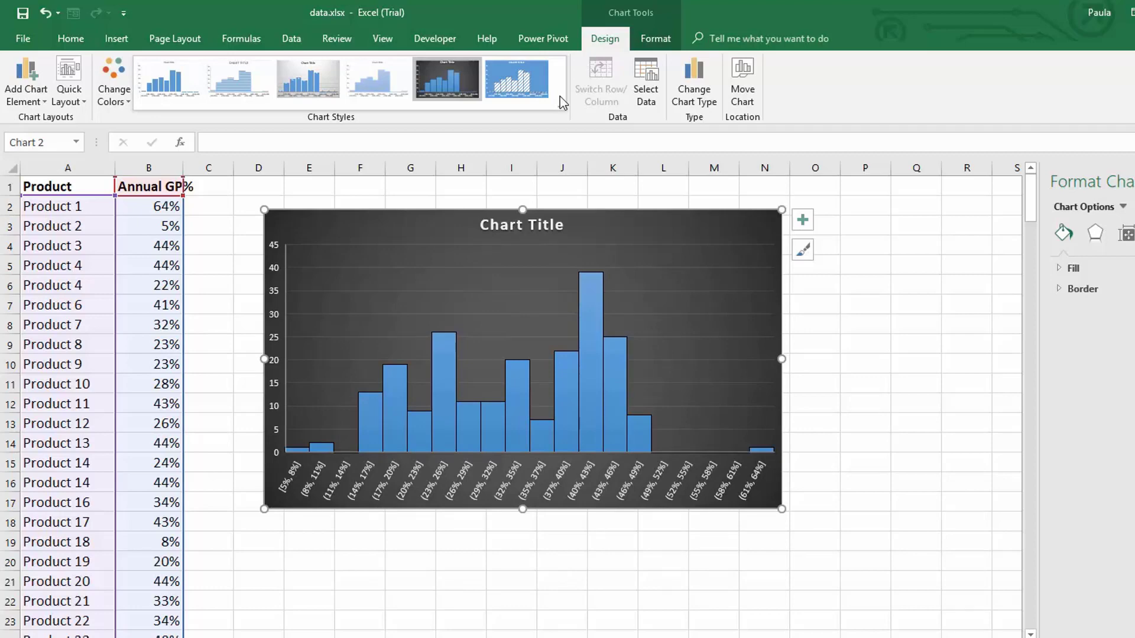
left_click(258, 541)
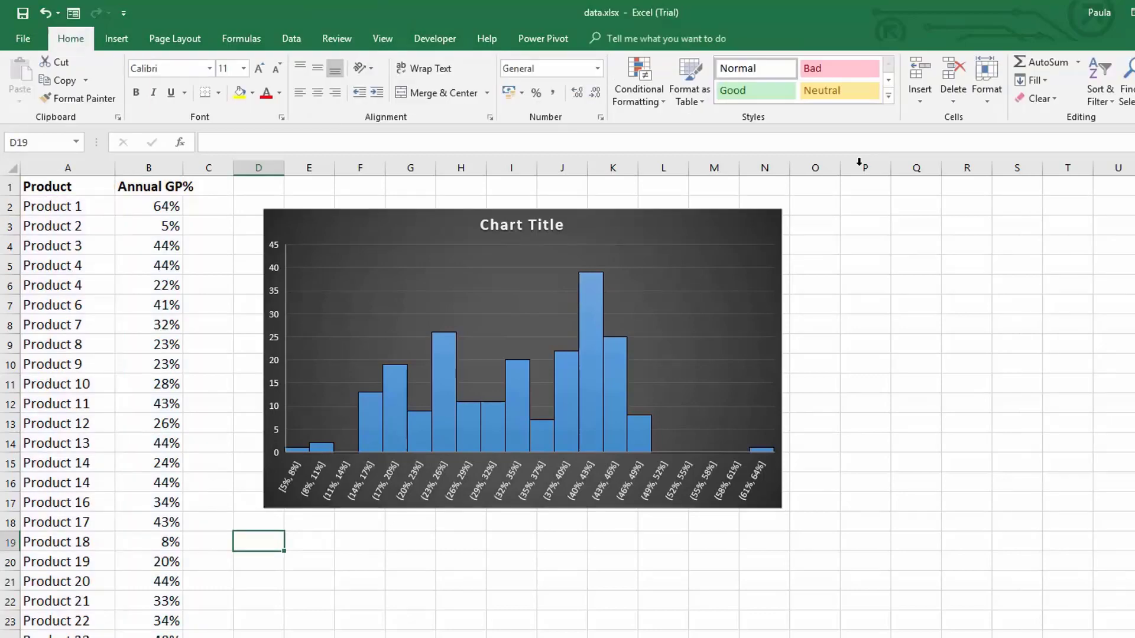
left_click(293, 39)
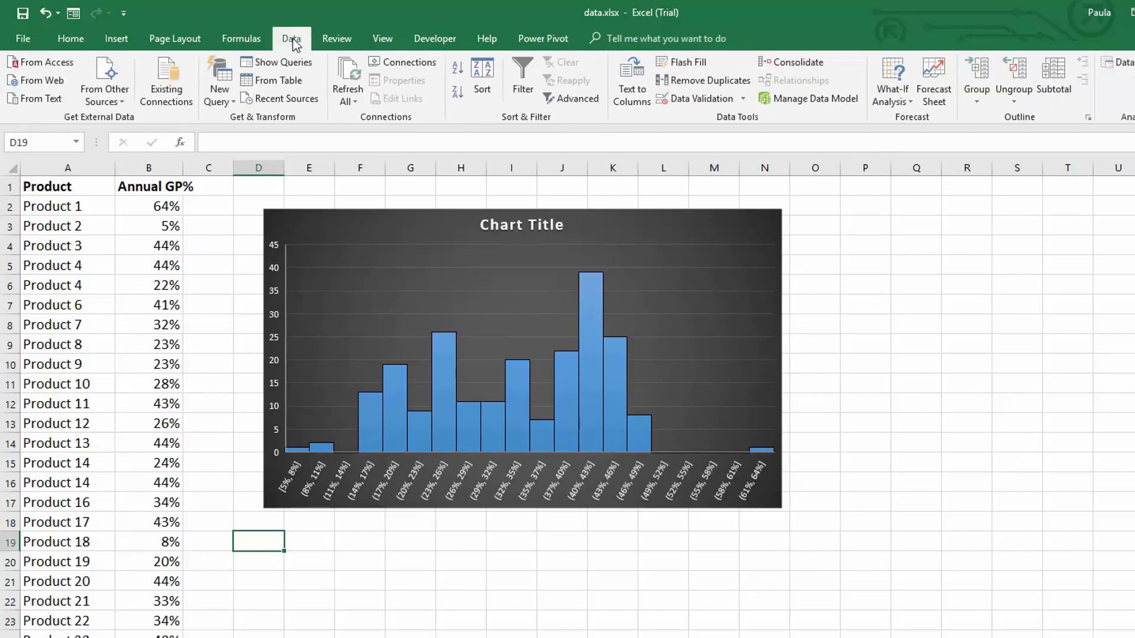
left_click(1126, 64)
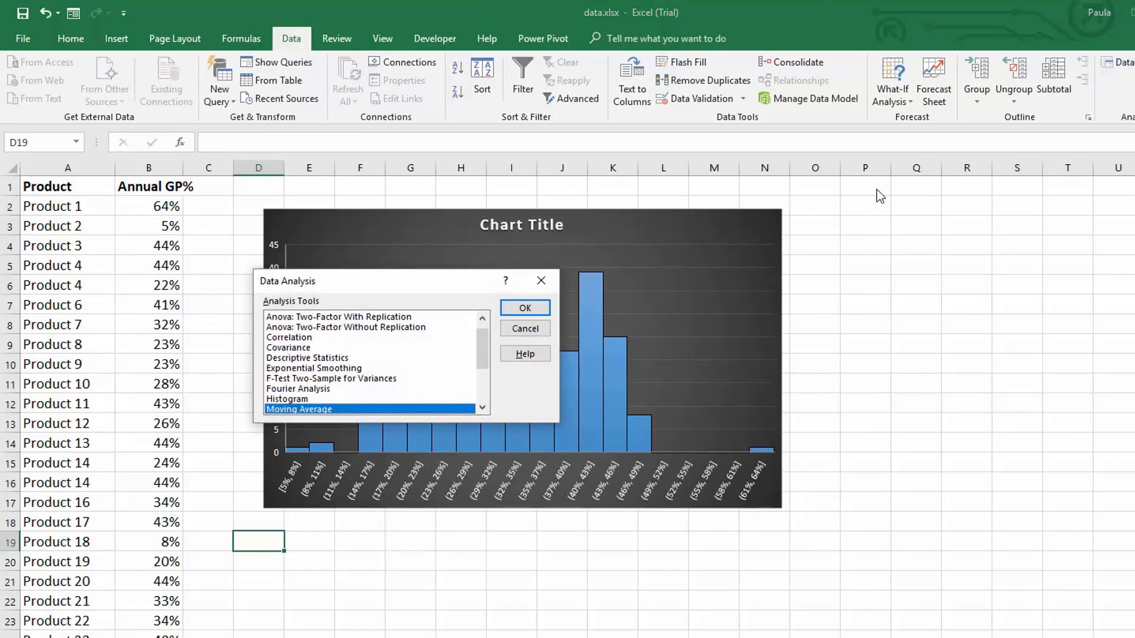
left_click(288, 399)
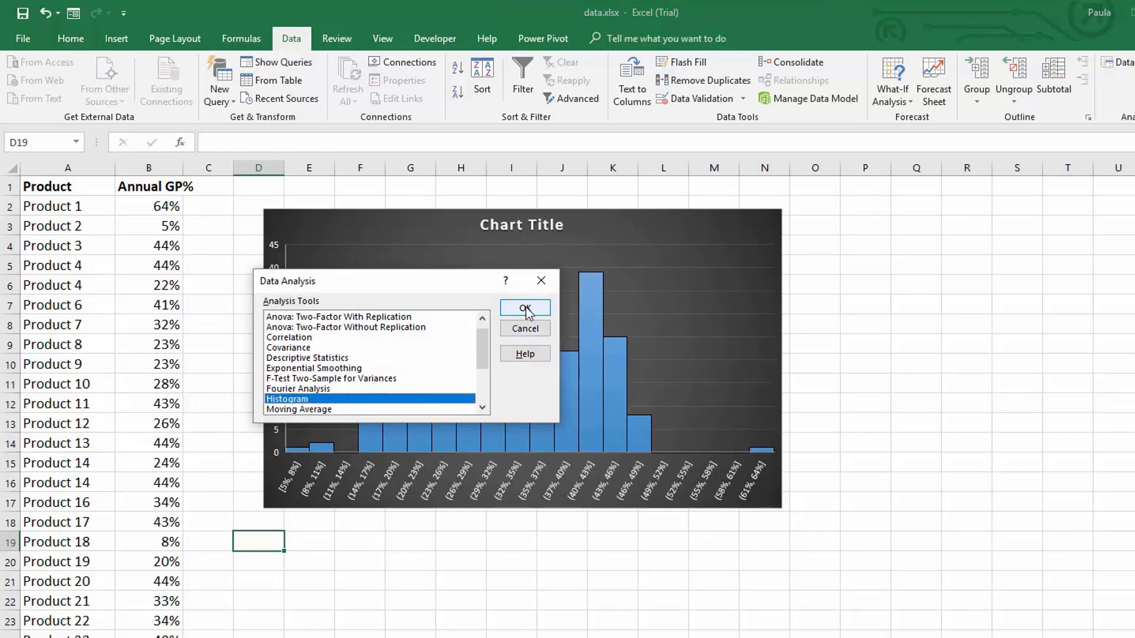
left_click(526, 308)
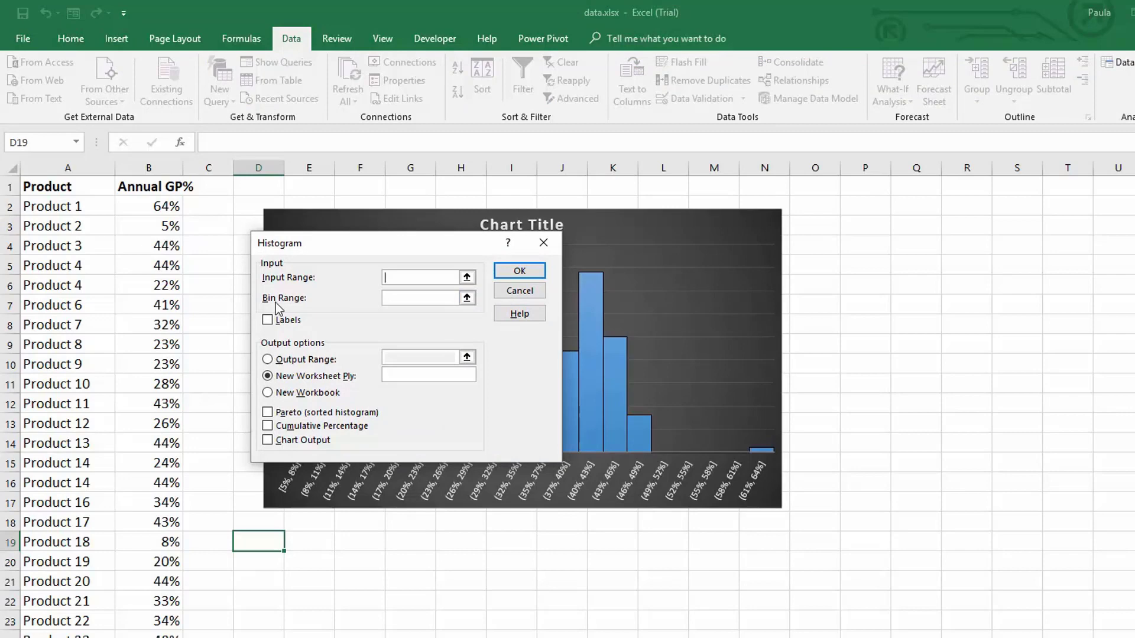
left_click(396, 299)
left_click(544, 247)
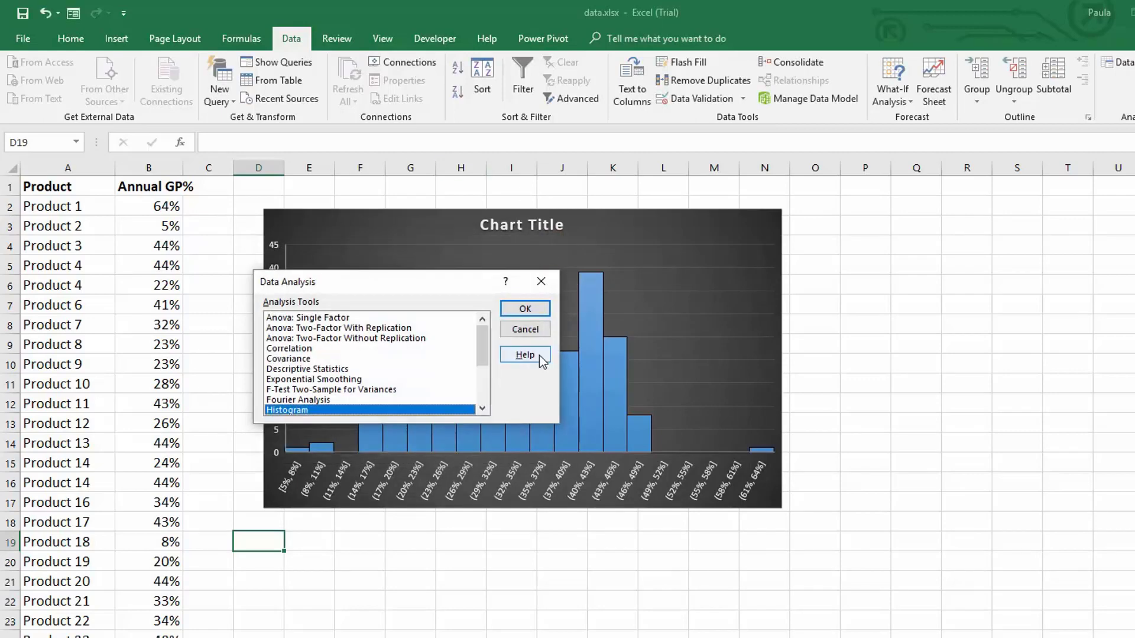
left_click(526, 330)
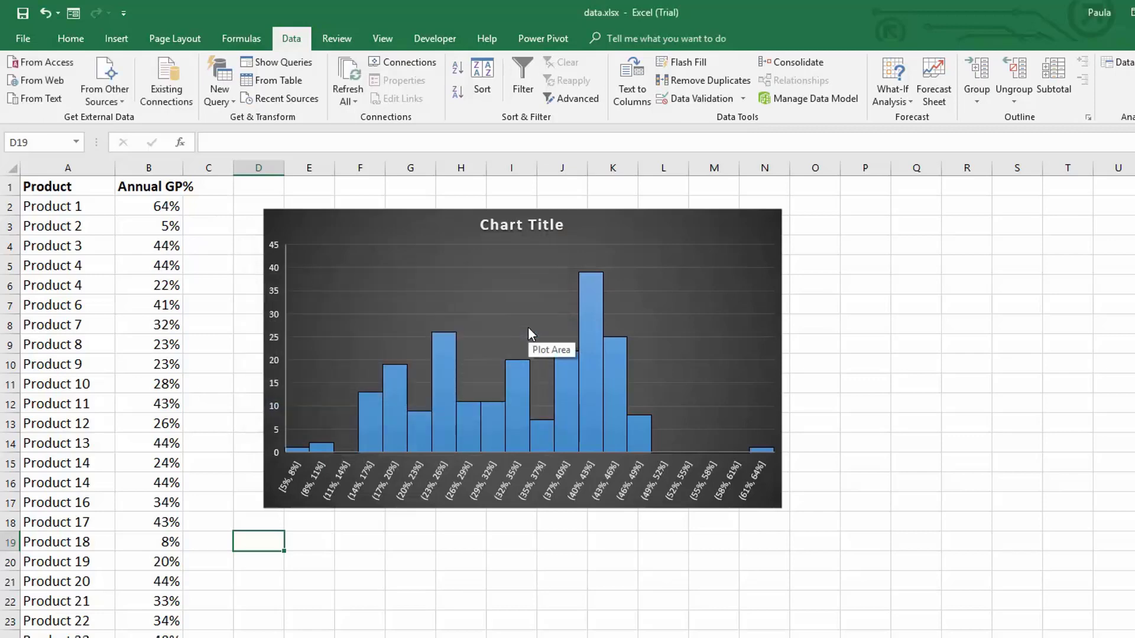